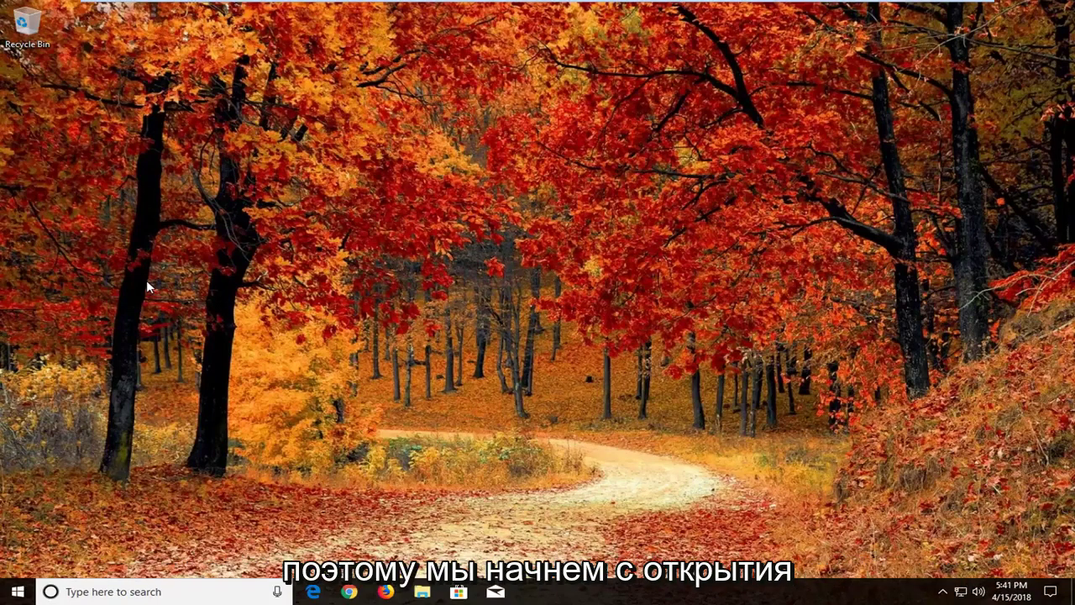
# - Search the Start menu for 'reset'
pyautogui.click(10, 592)
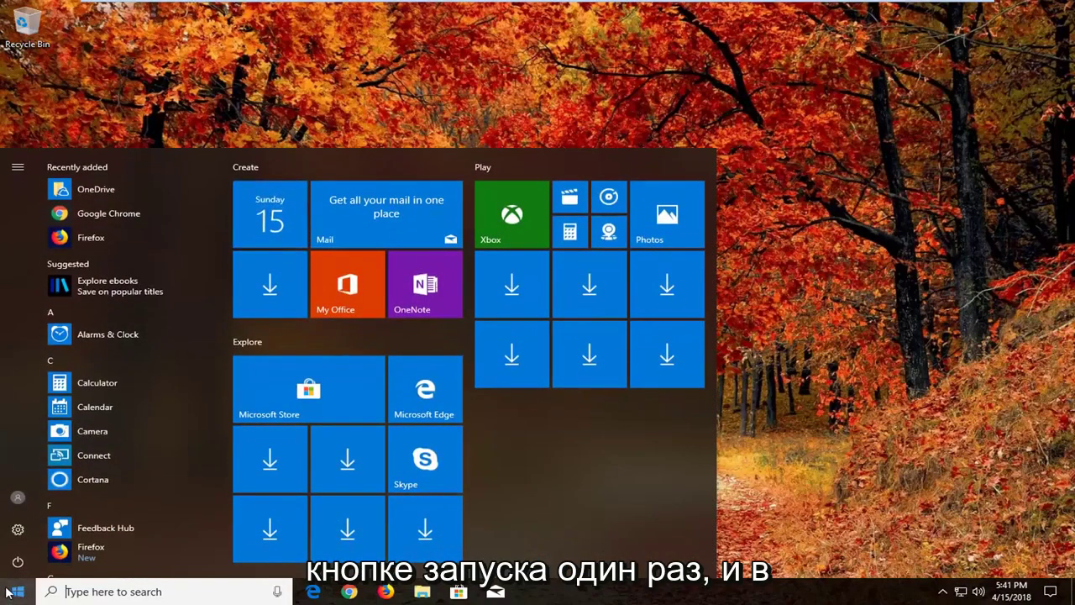
pyautogui.write('r')
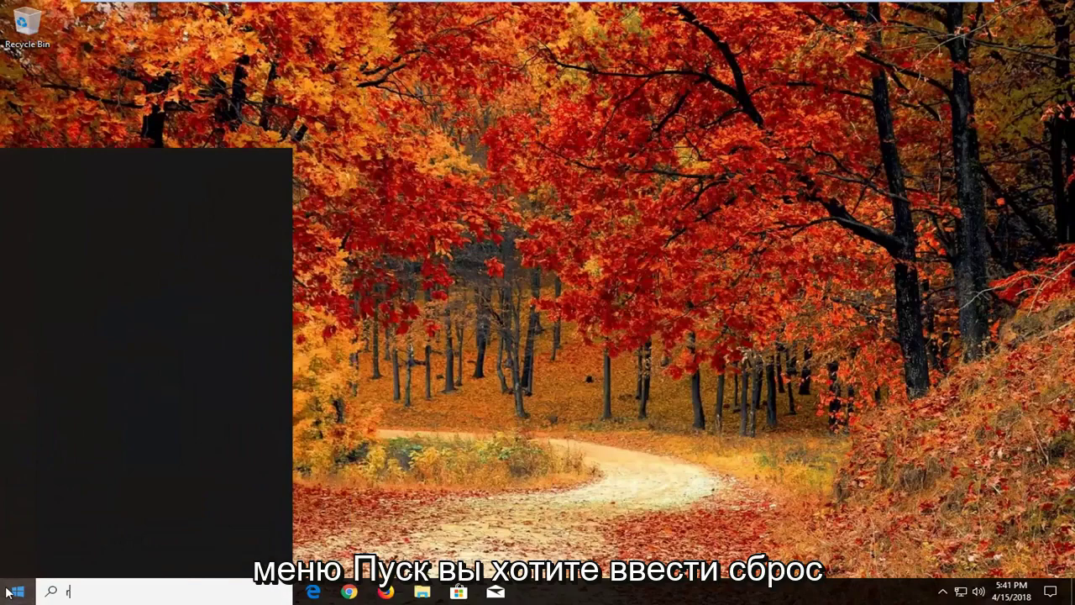
pyautogui.write('eset')
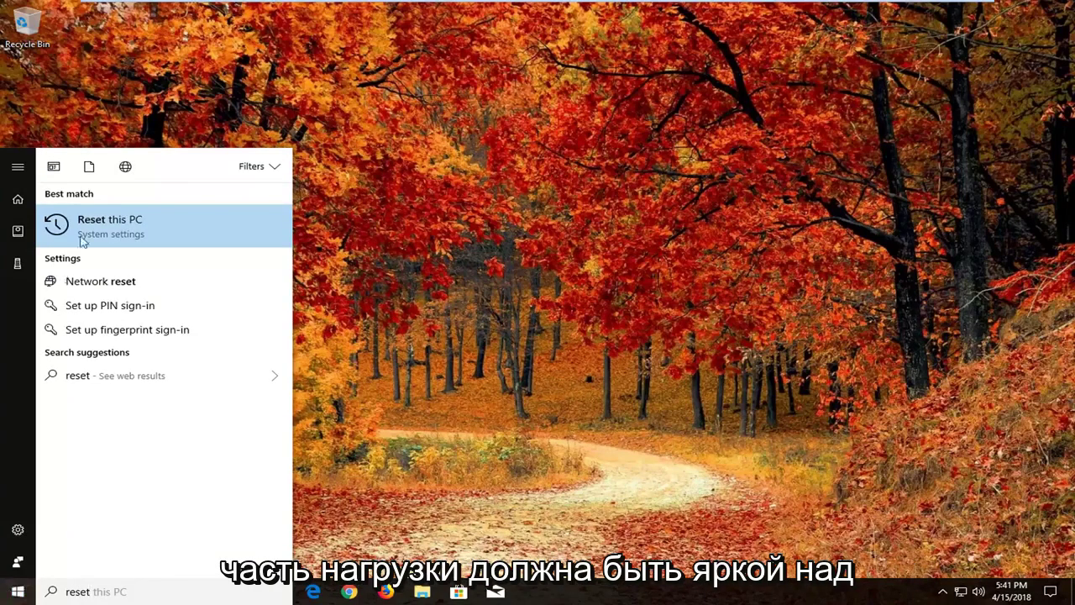
# - Open the Reset this PC result to reach Settings > Update & Security > Recovery
pyautogui.click(145, 238)
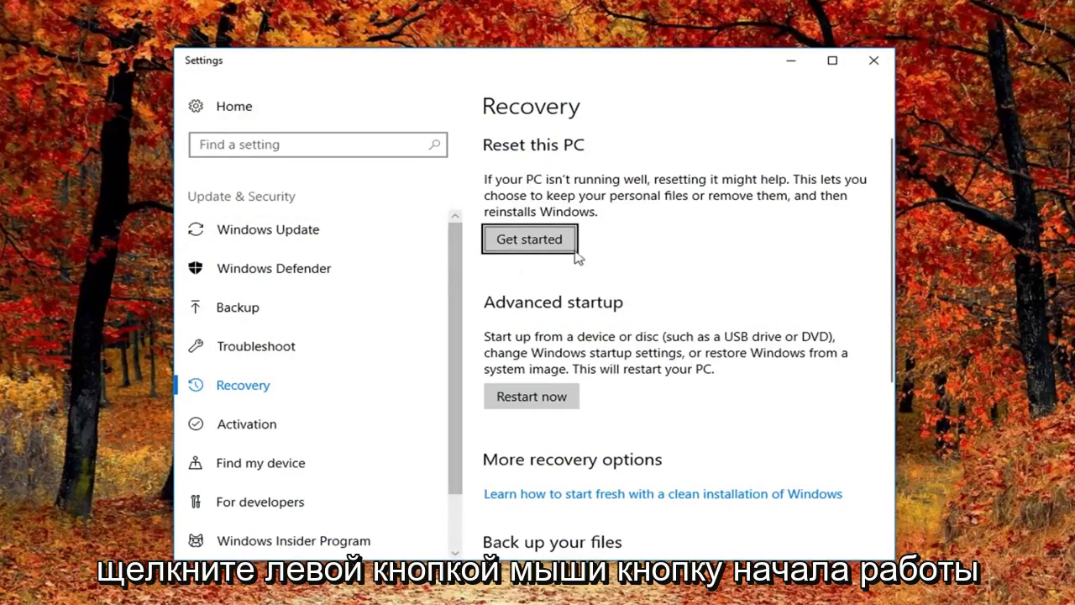
# - Start the Reset this PC process from the Recovery page
pyautogui.click(540, 243)
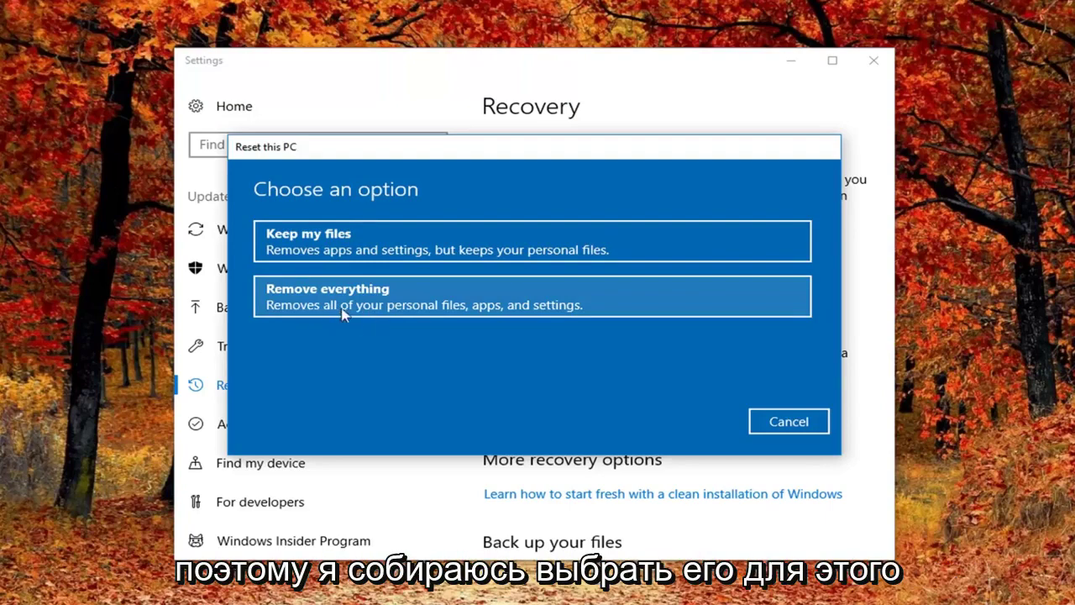
# - Choose Remove everything to delete all personal files, apps and settings
pyautogui.click(346, 311)
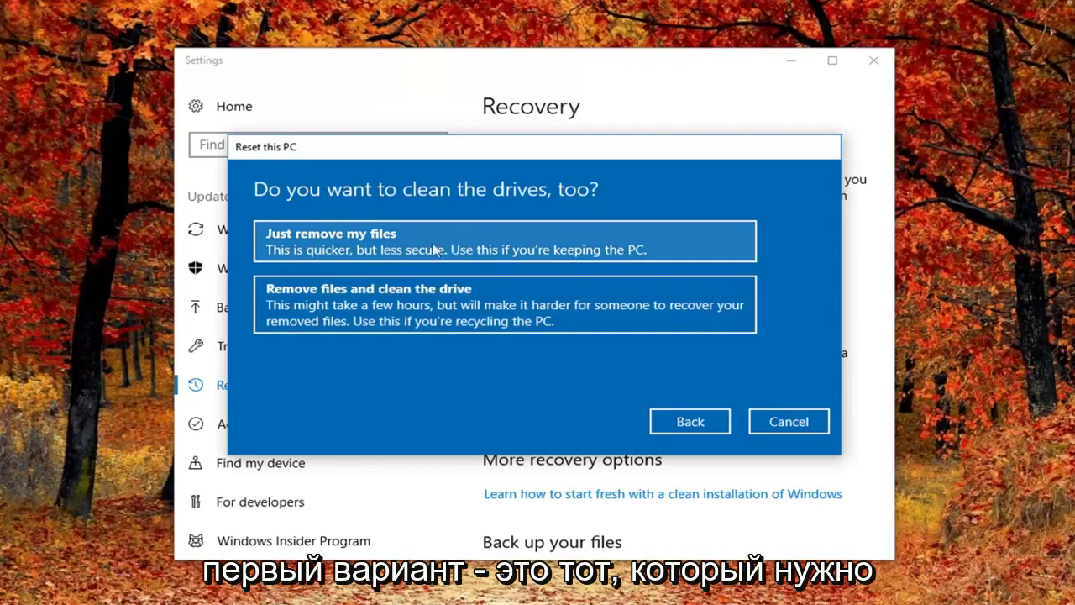
# - Choose Just remove my files, skipping full drive cleaning
pyautogui.click(513, 241)
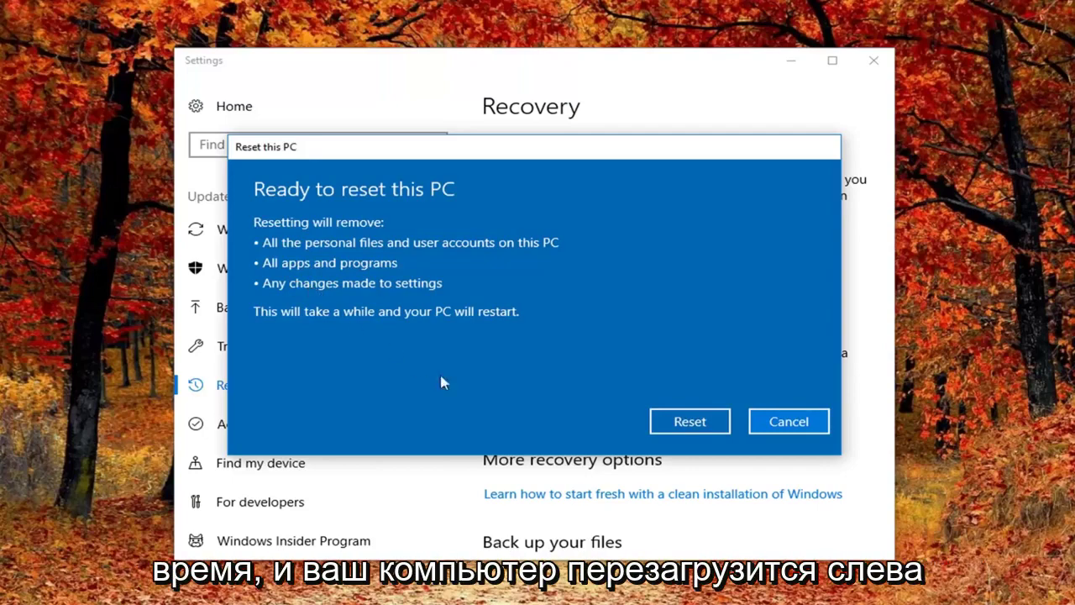
# - Confirm the reset and let Windows reinstall to factory settings
pyautogui.click(679, 428)
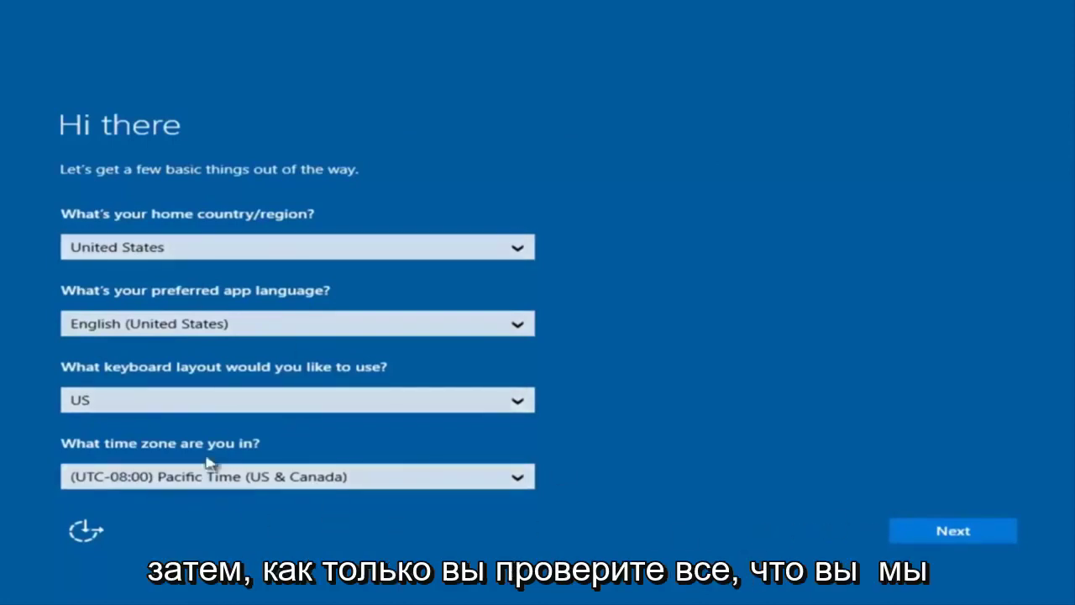
# - Keep the United States region settings, accept the license, and choose Customize settings
pyautogui.click(950, 542)
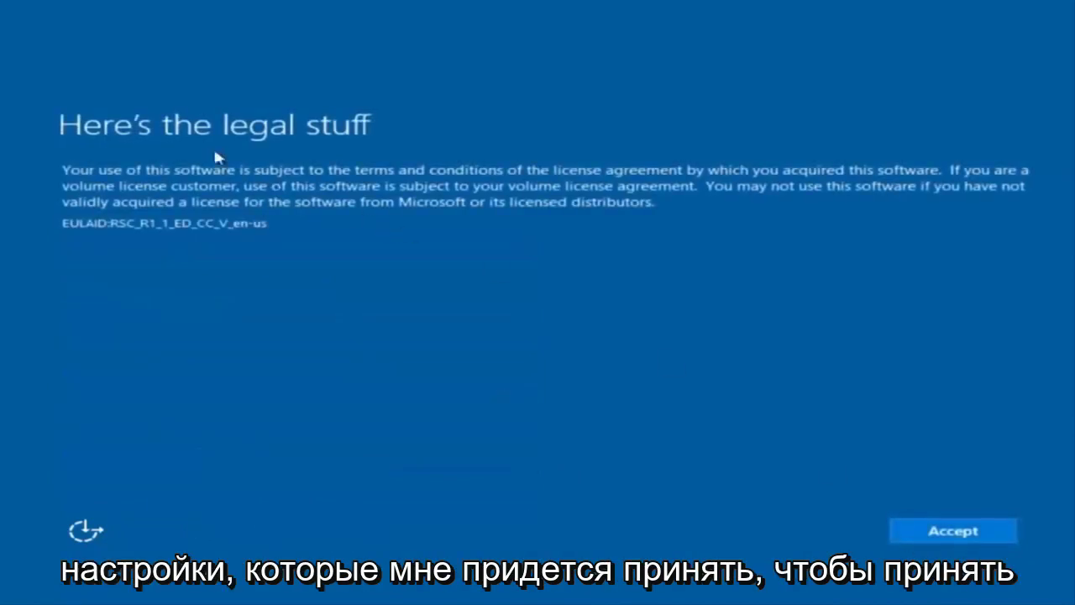
pyautogui.click(964, 532)
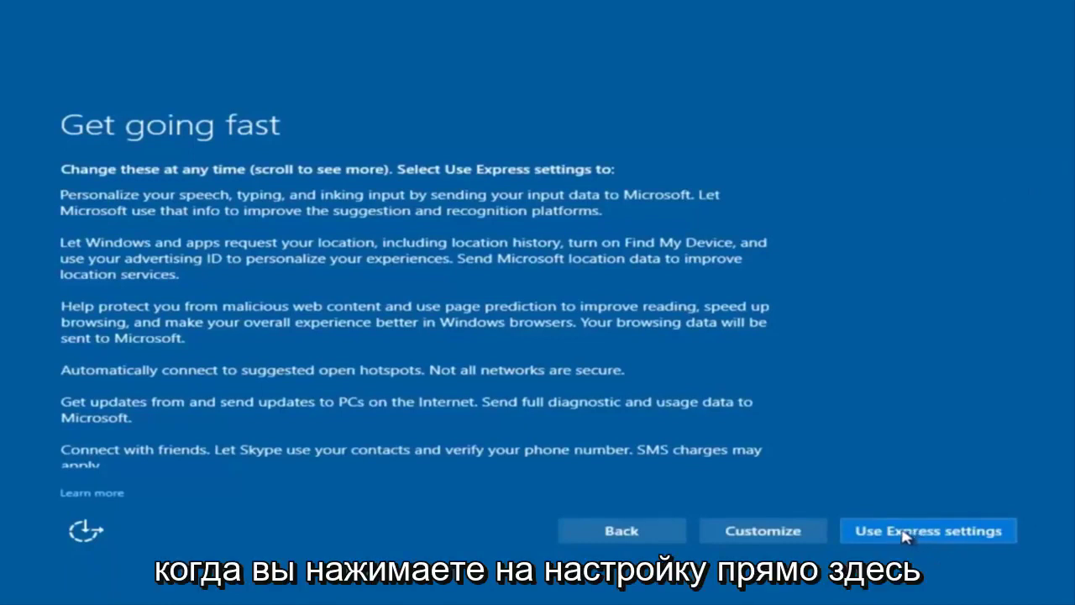
pyautogui.click(764, 532)
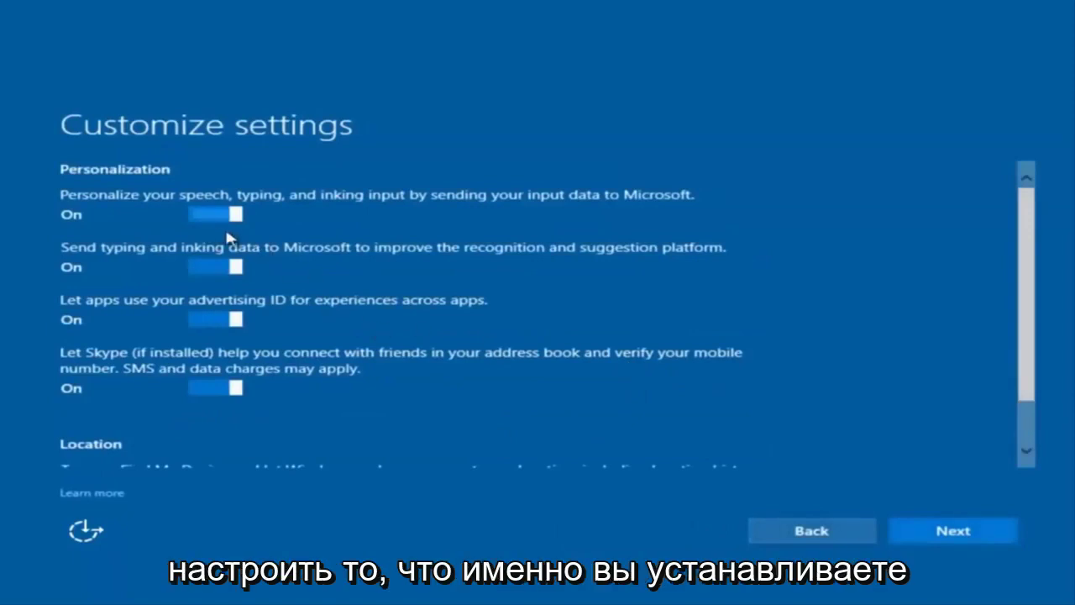
pyautogui.scroll(-1, 309, 258)
pyautogui.scroll(1, 289, 287)
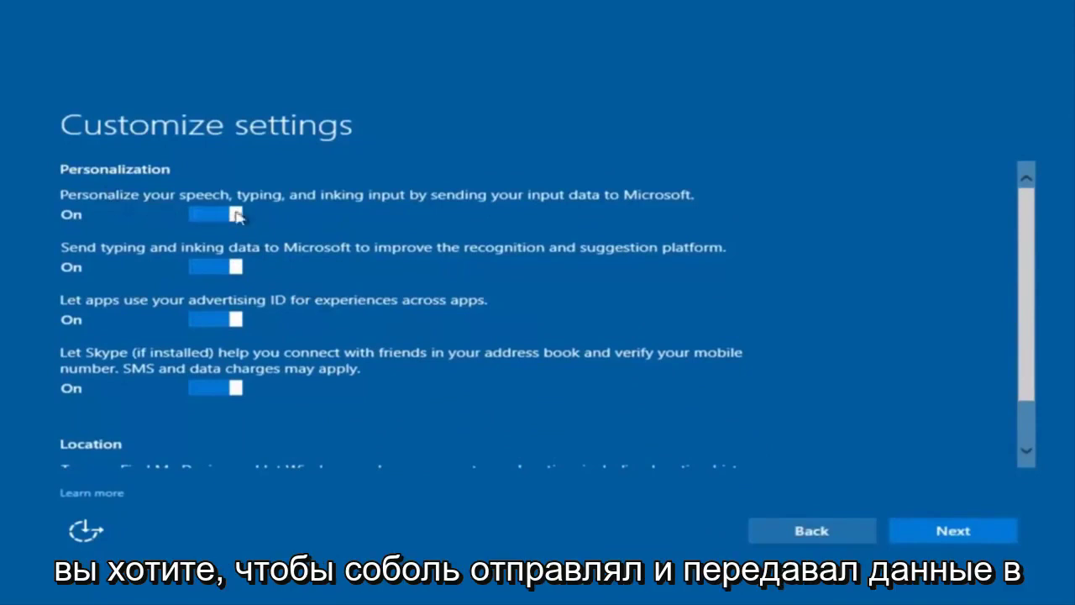
# - Turn off sending speech, typing and inking data to Microsoft, then continue
pyautogui.click(228, 213)
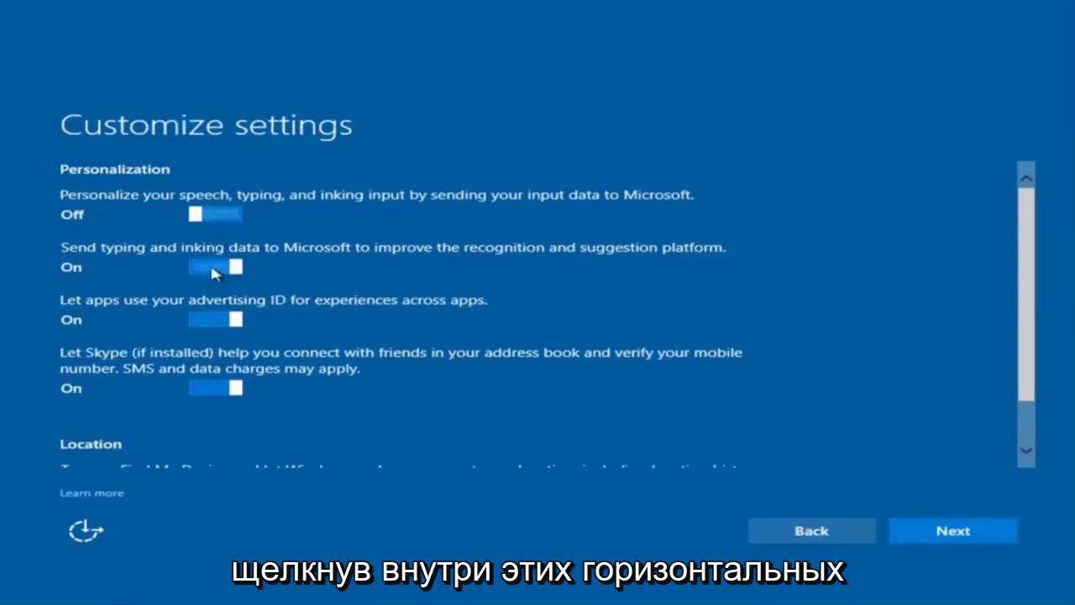
pyautogui.scroll(-2, 220, 335)
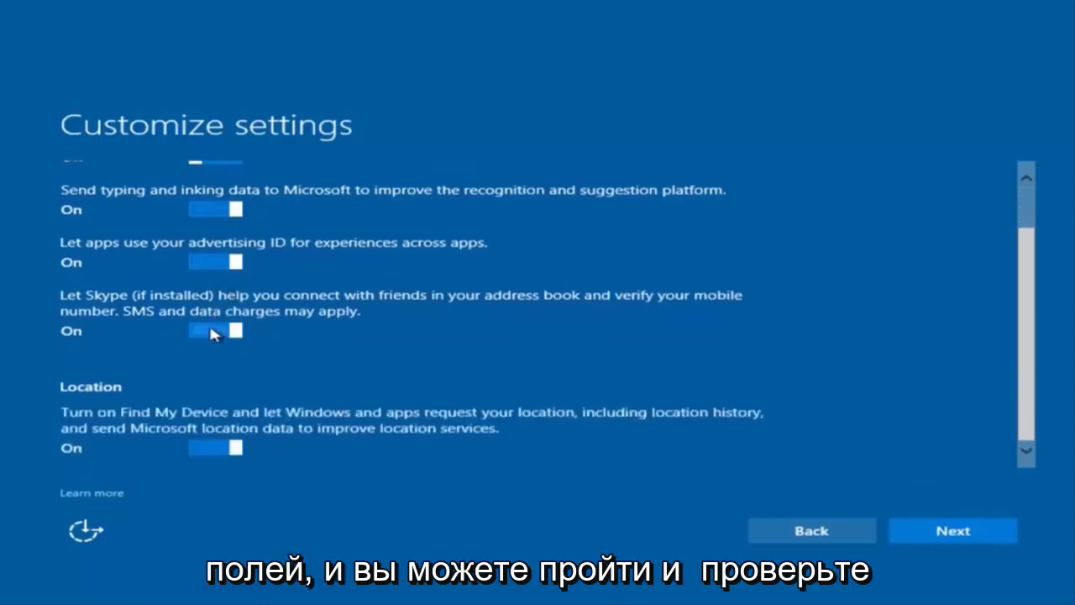
pyautogui.scroll(2, 252, 302)
pyautogui.scroll(-2, 252, 336)
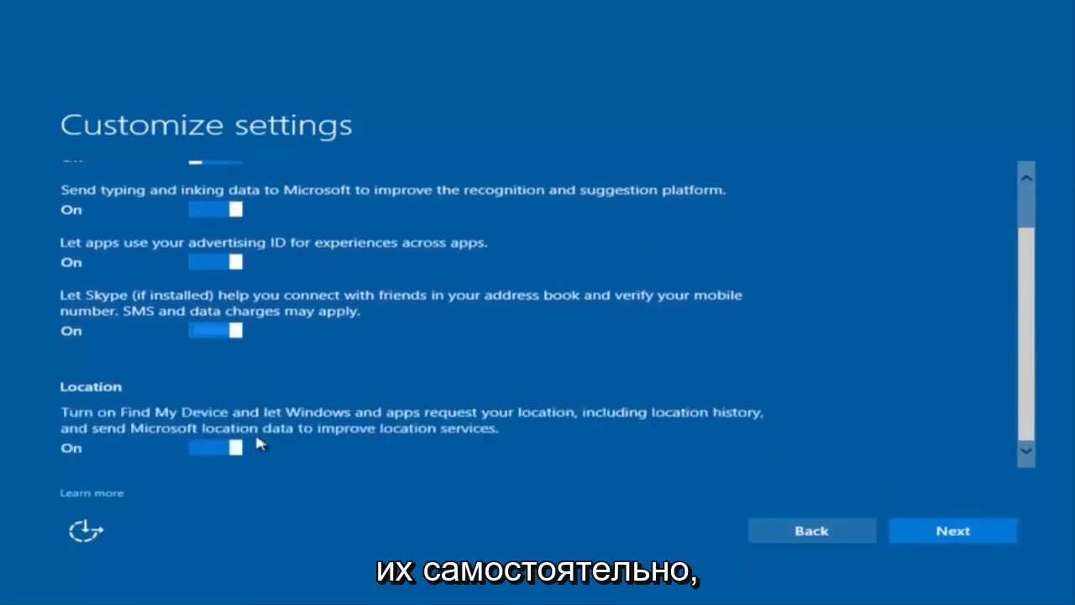
pyautogui.scroll(2, 260, 336)
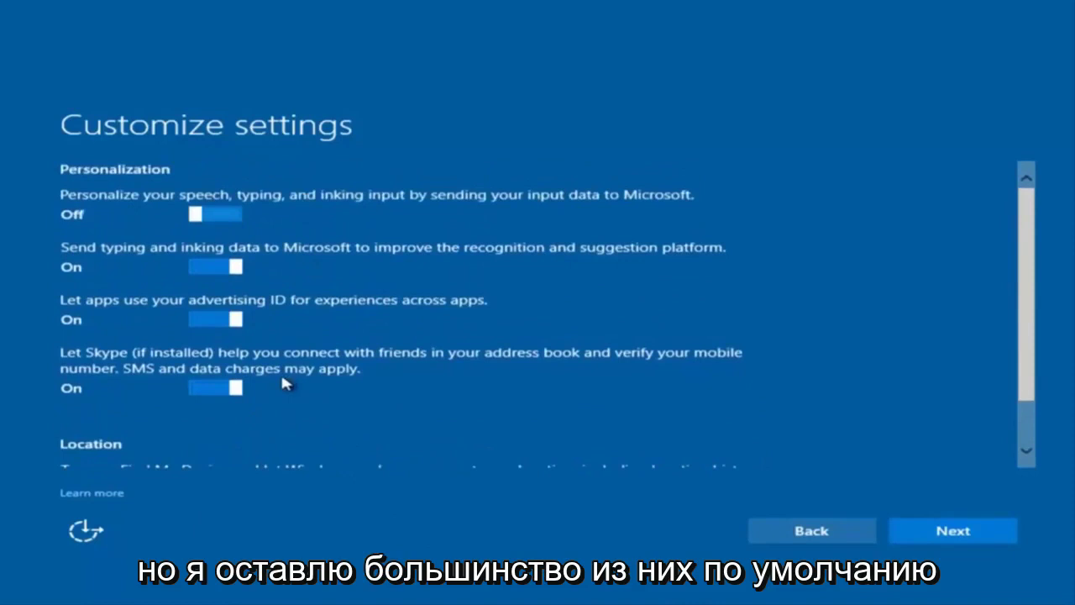
pyautogui.click(934, 536)
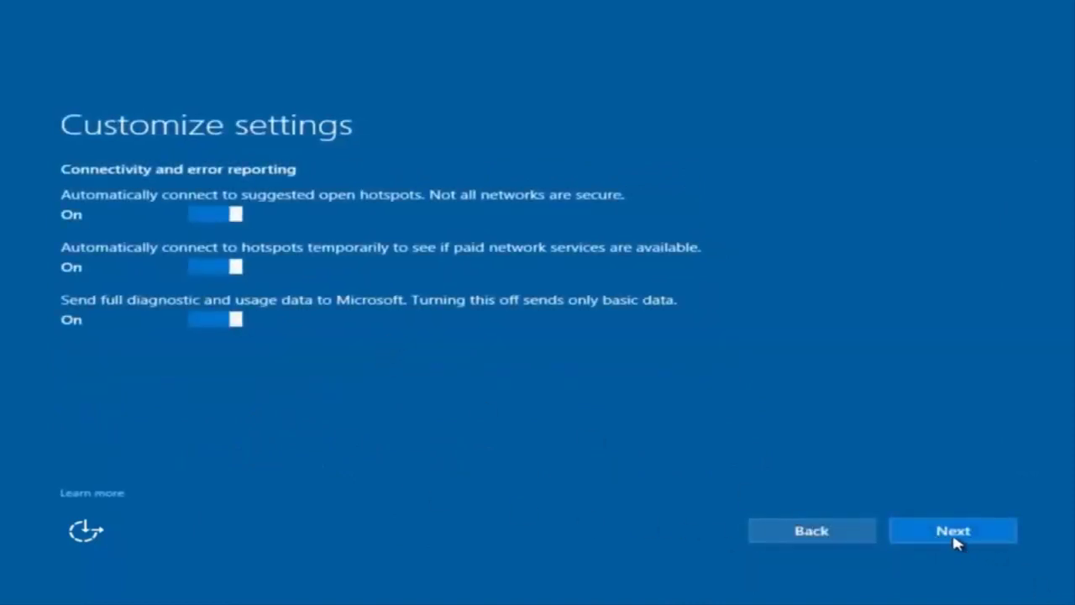
# - Leave the connectivity and browser privacy settings at their defaults and proceed
pyautogui.click(952, 537)
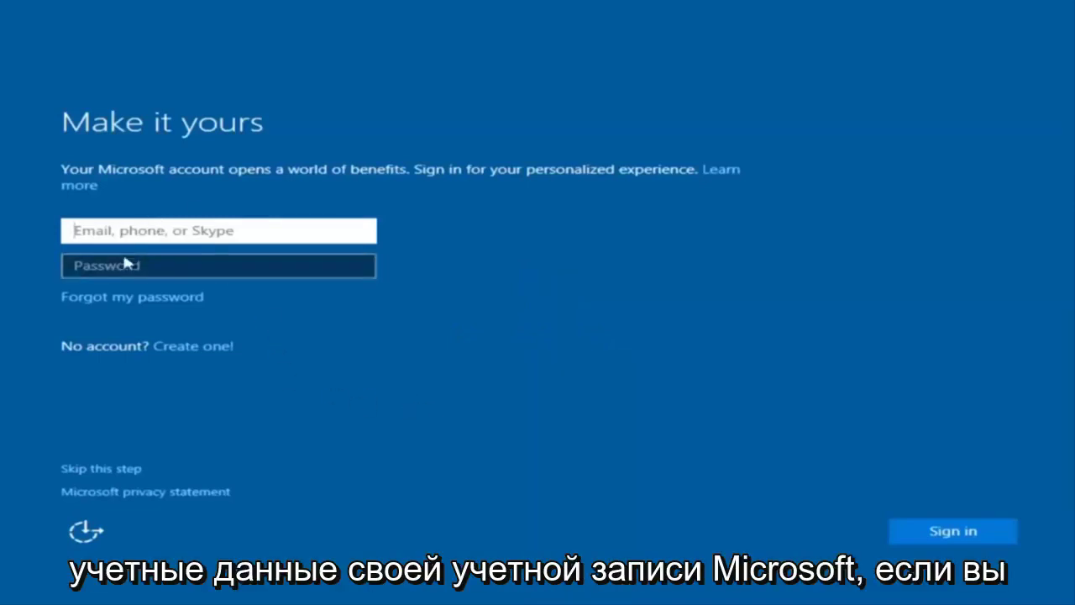
# - Skip Microsoft account sign-in to reach local account creation
pyautogui.click(422, 228)
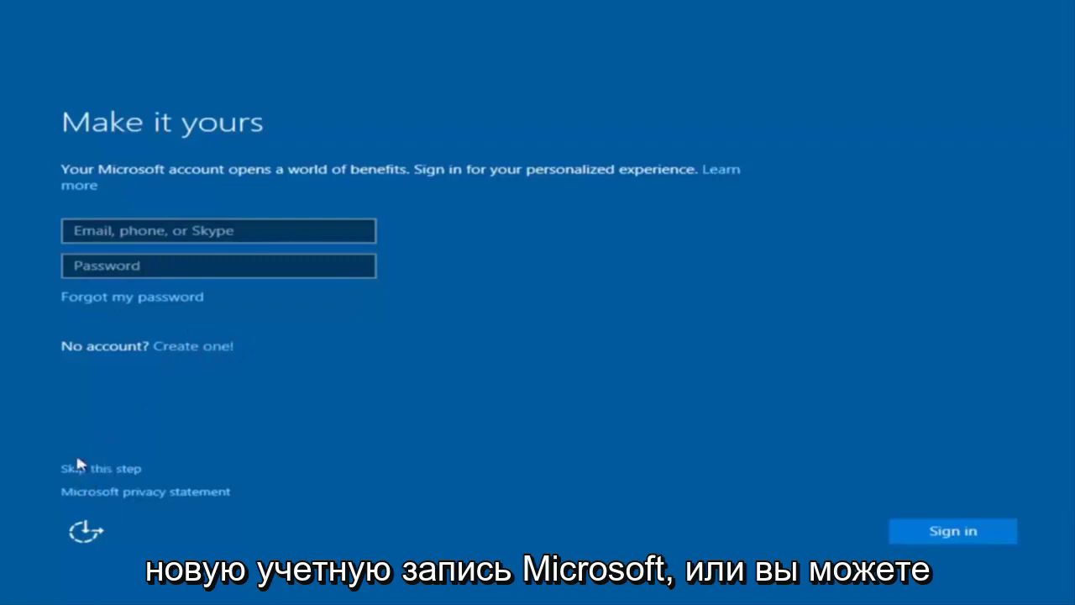
pyautogui.click(107, 470)
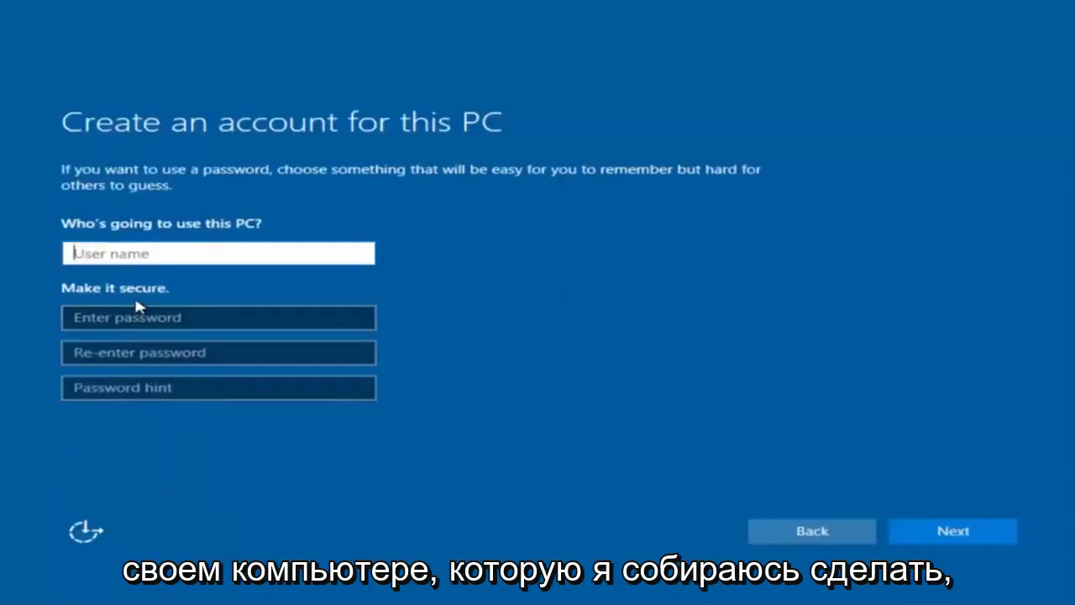
# - Enter 'example' as the local account user name, correcting typos
pyautogui.write('exampl')
pyautogui.press('BackSpace')
pyautogui.press('BackSpace')
pyautogui.write('pl')
pyautogui.press('BackSpace')
pyautogui.press('BackSpace')
pyautogui.write('ple')
pyautogui.click(131, 317)
pyautogui.click(208, 353)
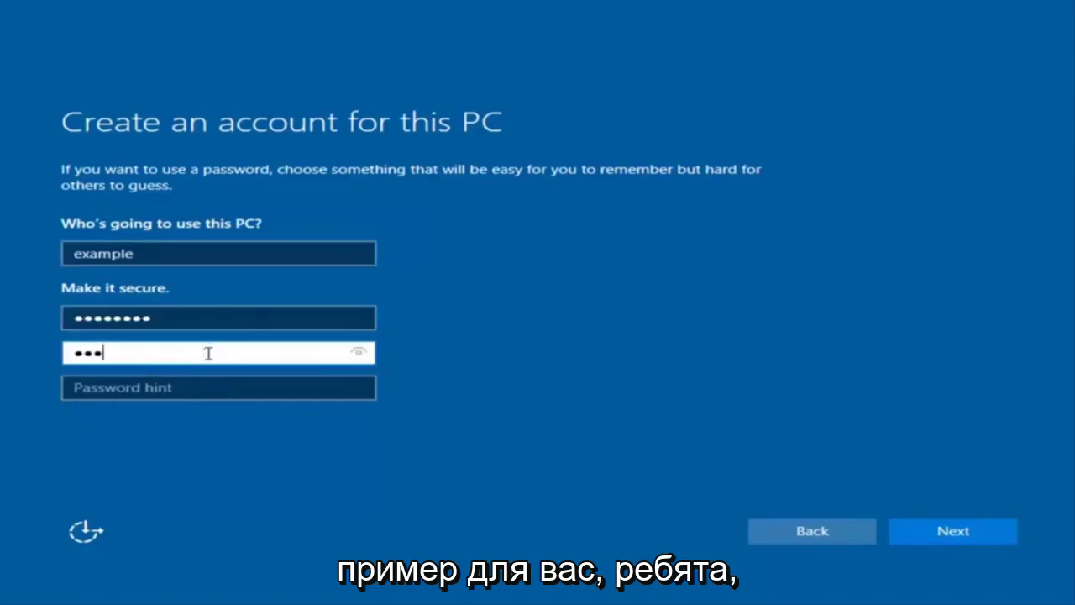
pyautogui.click(194, 390)
pyautogui.click(973, 542)
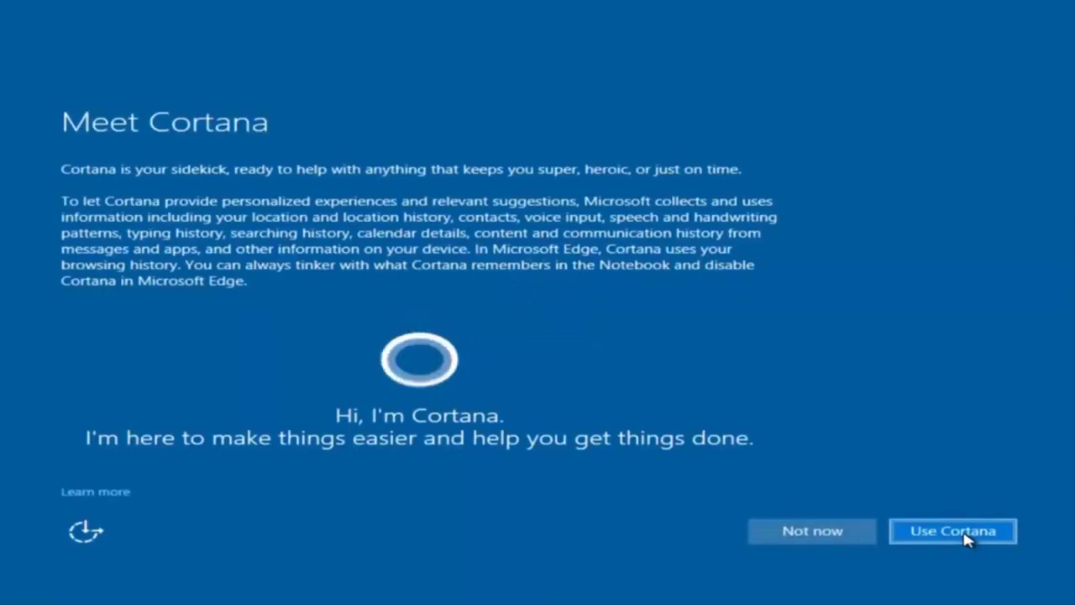
# - Choose 'Not now' on the Meet Cortana page to skip Cortana
pyautogui.click(790, 528)
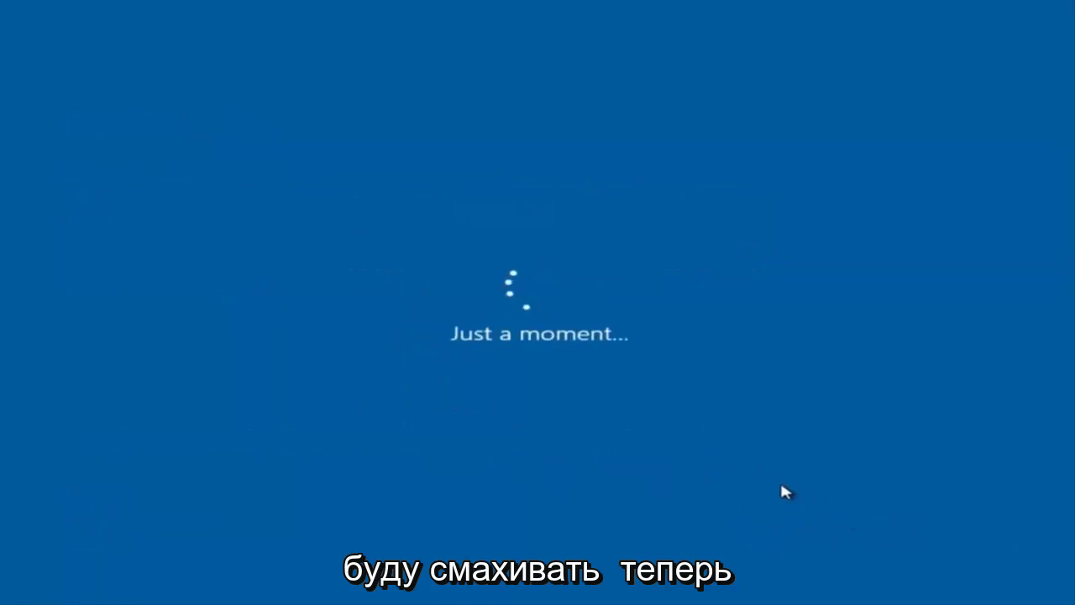